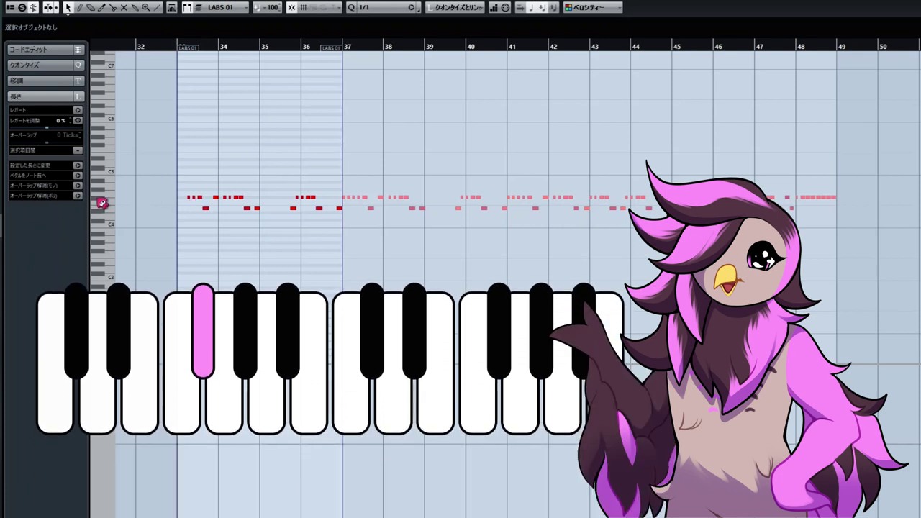
Step: Show the Transport panel with F2 and toggle the Key Editor between floating and maximized
key("F2")
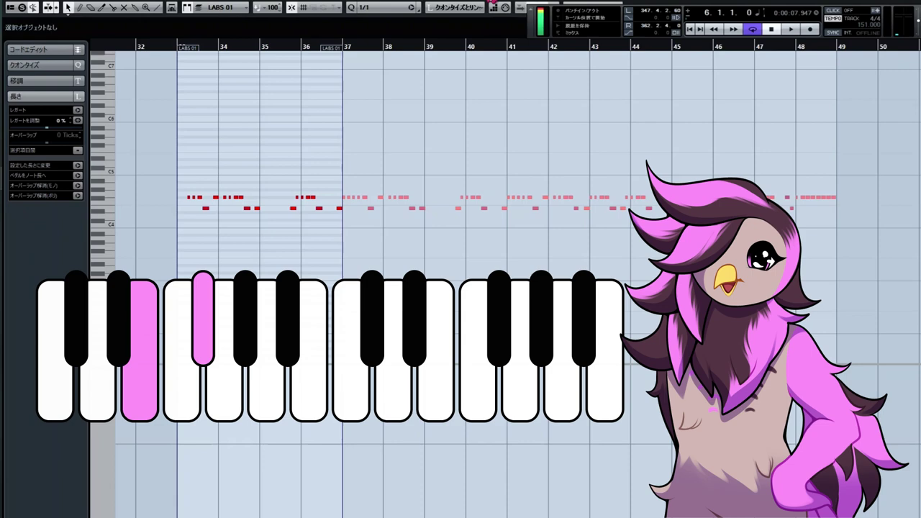
double_click(466, 16)
double_click(460, 4)
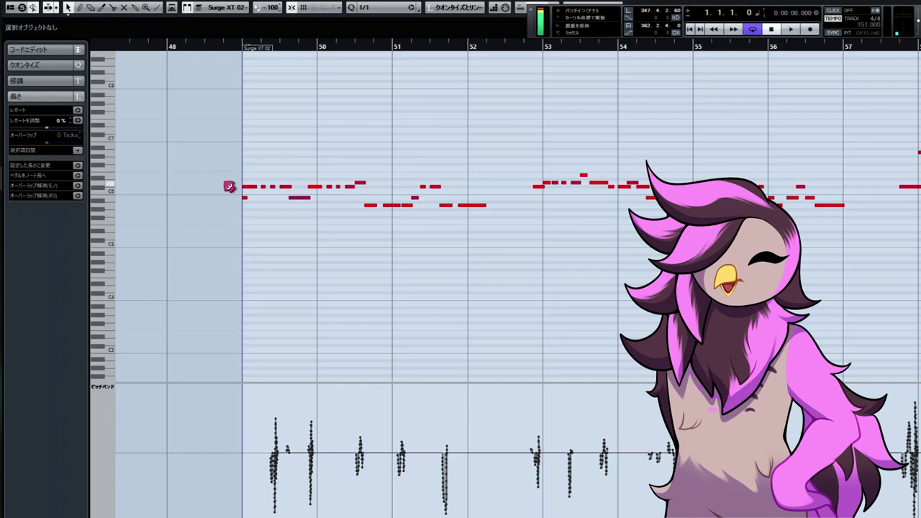
Step: Zoom the Key Editor out and in across bars 58–67, auditioning the high note near bar 58
key("g")
key("g")
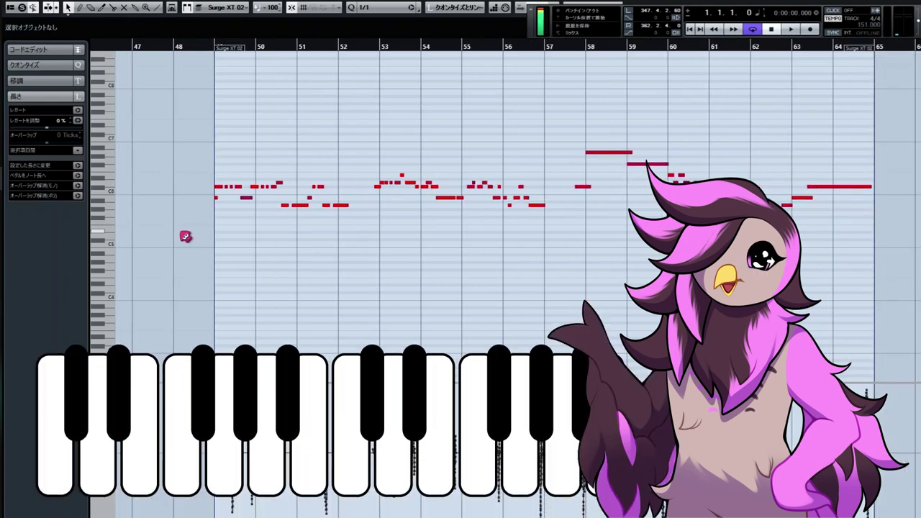
scroll(545, 199, "right", 10)
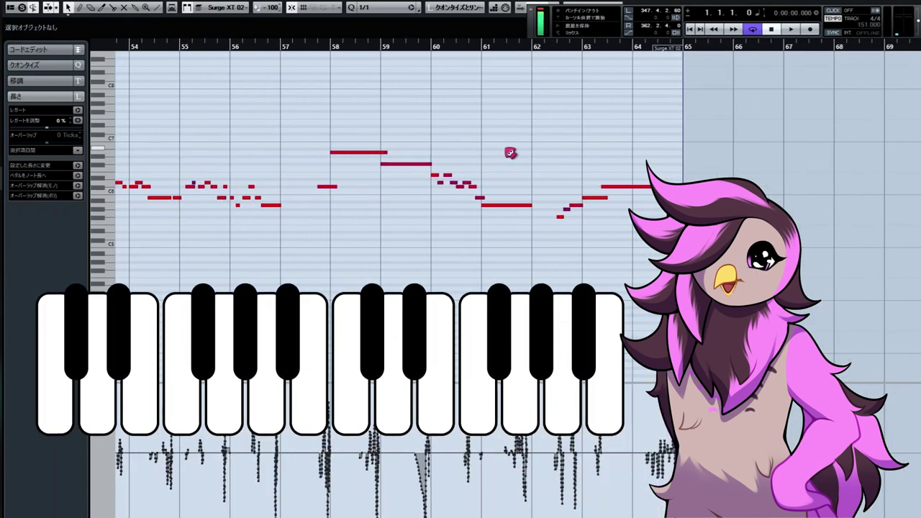
left_click(322, 189)
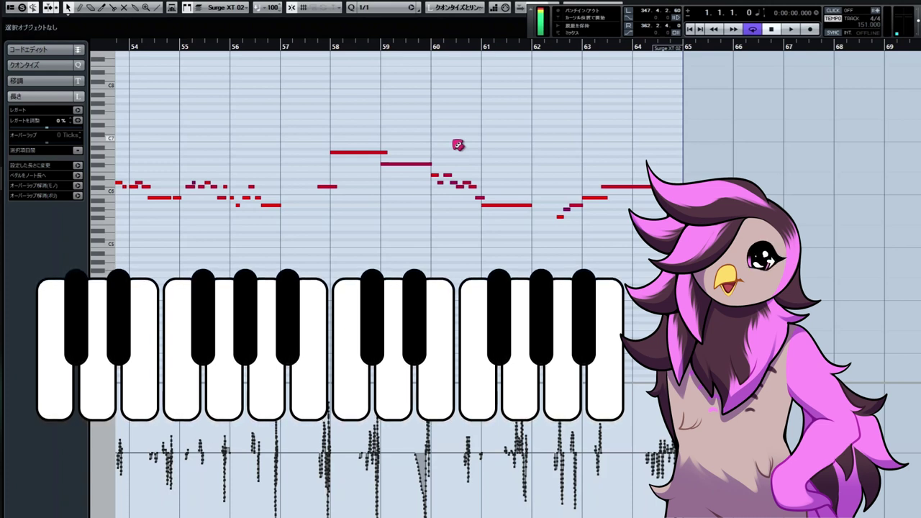
key("h")
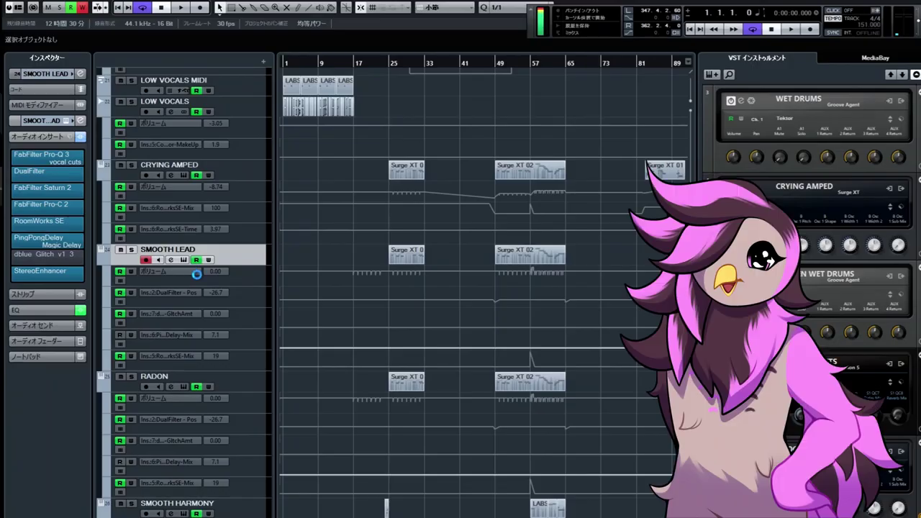
Step: Open the SMOOTH LEAD Surge XT instrument, then switch to the CRYING AMPED synth
left_click(202, 279)
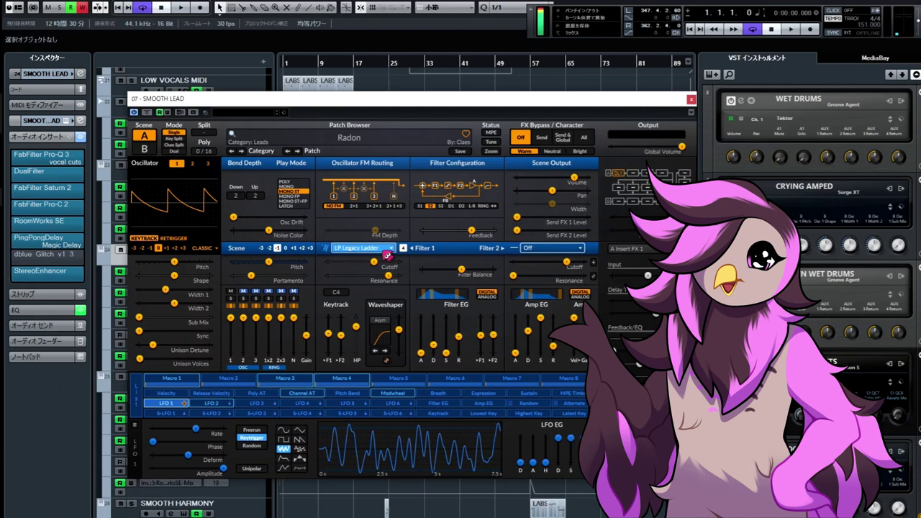
mouse_move(370, 261)
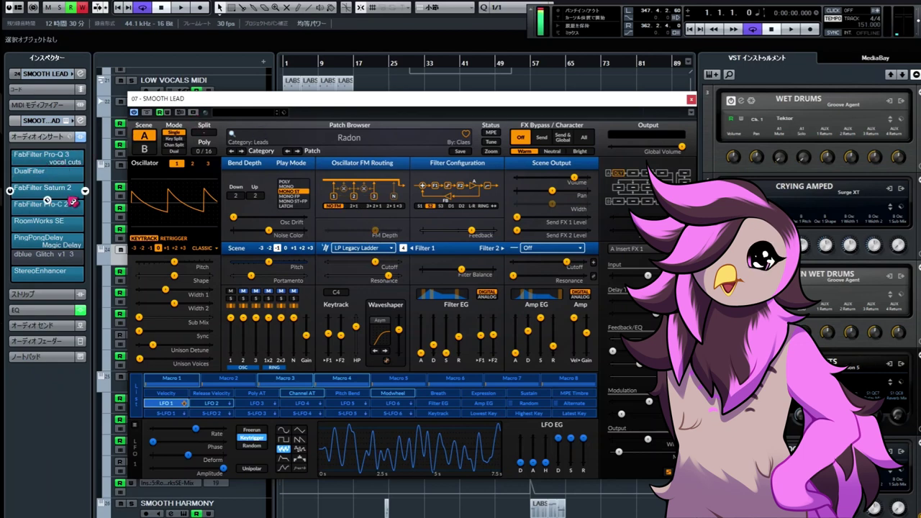
key("Up")
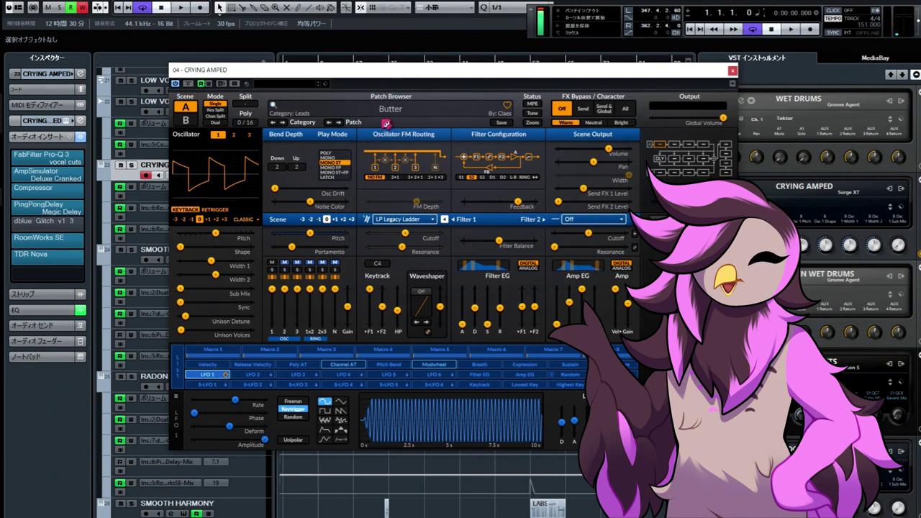
Step: Open and position the AmpSimulator and RoomWorks inserts, and set the synth's FX character to Warm
mouse_move(337, 163)
left_mouse_down()
mouse_move(305, 183)
mouse_move(326, 162)
left_mouse_up()
left_click(47, 238)
left_click_drag(543, 178, 632, 195)
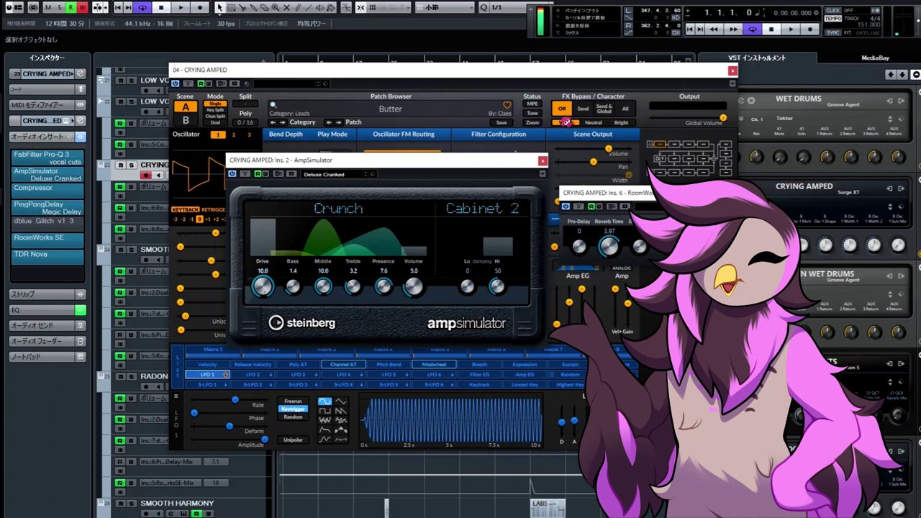
left_click(566, 121)
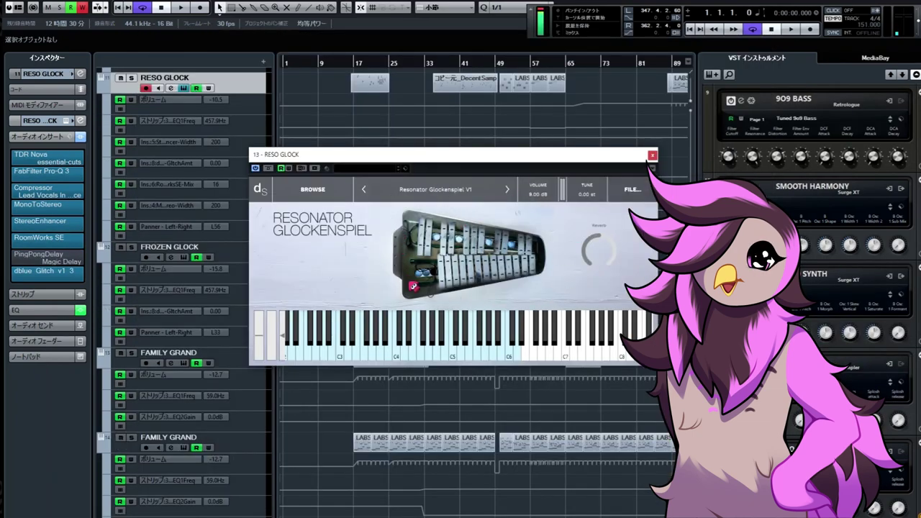
Step: Close the RESO GLOCK Decent Sampler window and open FROZEN GLOCK's instrument editor
left_click(654, 156)
left_click(184, 257)
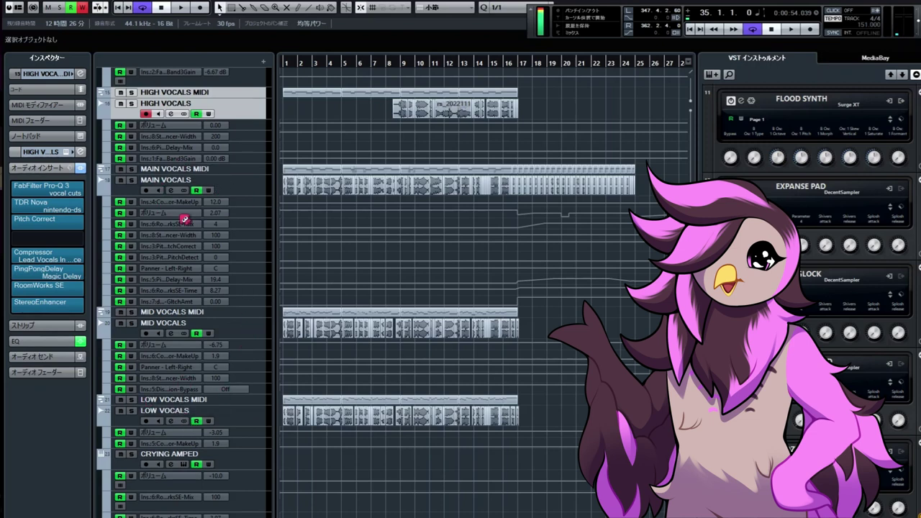
Step: Scroll down to FLOOD SYNTH, select it and open its Surge XT instrument with the Embarrass patch
scroll(403, 252, "down", 10)
scroll(338, 295, "down", 3)
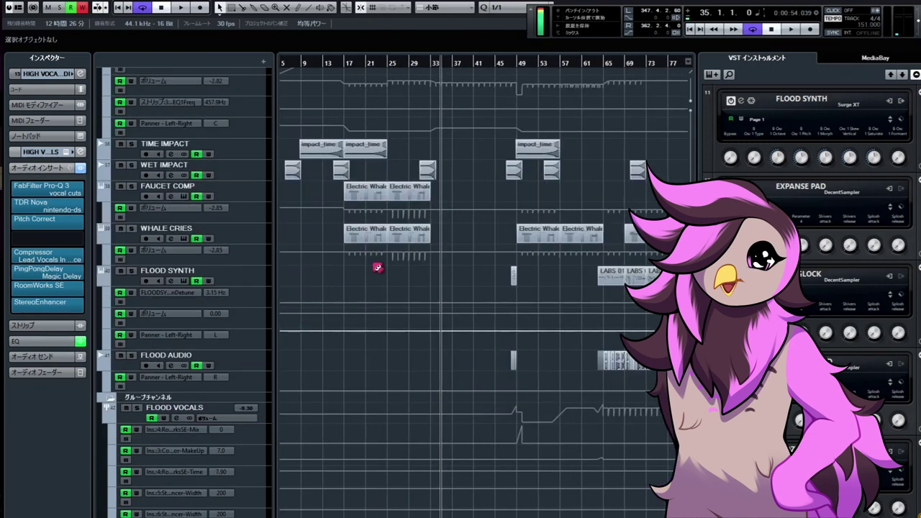
scroll(432, 252, "down", 3)
scroll(565, 219, "right", 6)
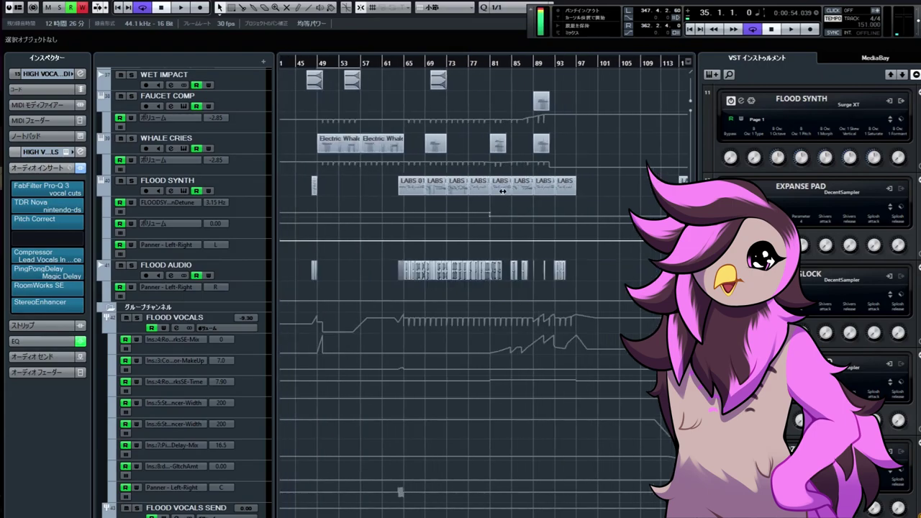
left_click(259, 193)
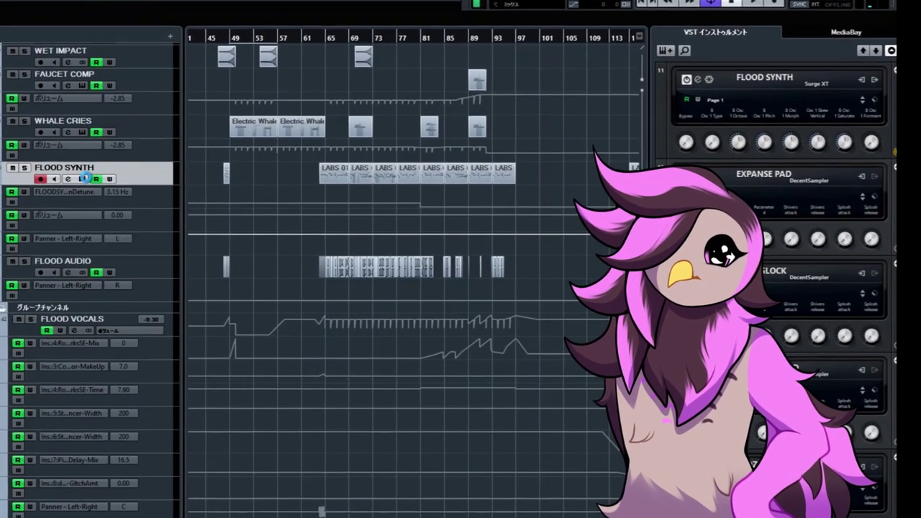
left_click(117, 183)
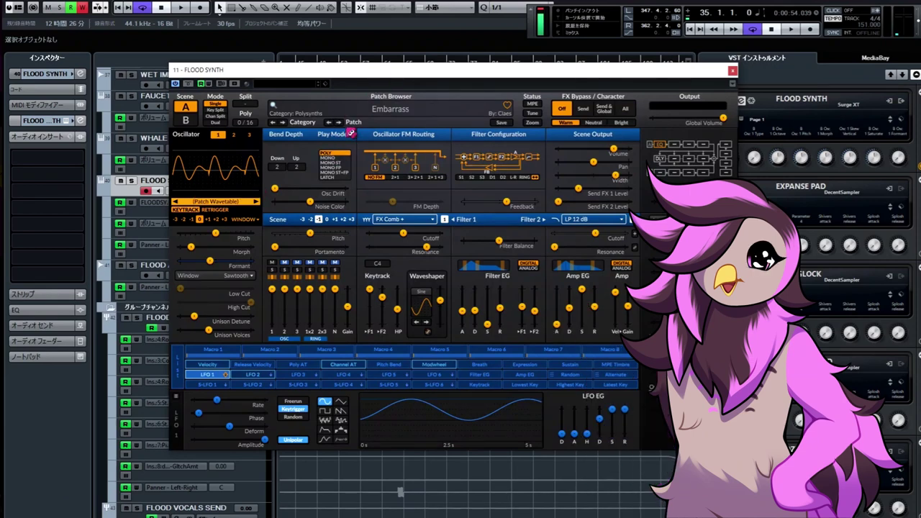
Step: Close FLOOD SYNTH's window, check FLOOD VOCALS and WHALE CRIES Padshop, then heighten the TIMELINES 1 lane
left_click(733, 72)
left_click(267, 308)
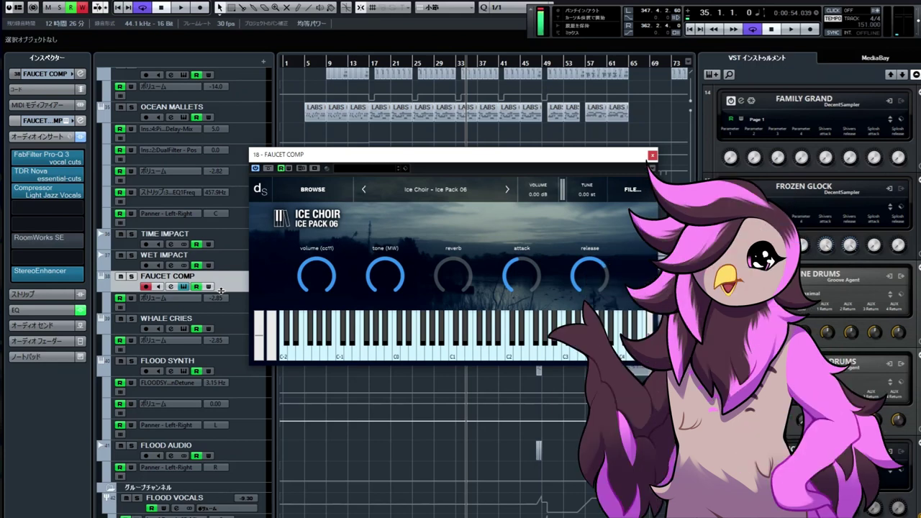
left_click(186, 328)
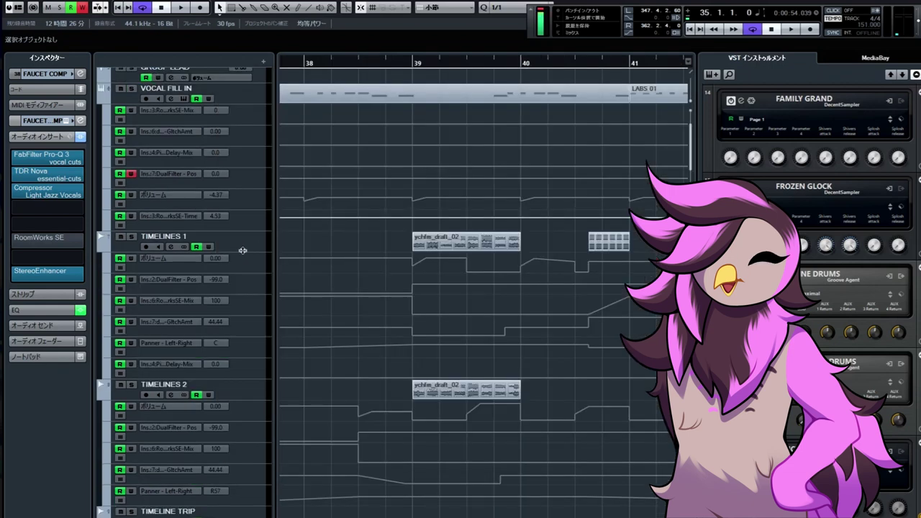
left_click_drag(242, 250, 238, 312)
scroll(407, 267, "up", 2)
Step: Select and deselect the ychfm_draft_02 audio clip on the TIMELINES 1 track
scroll(526, 234, "down", 2)
scroll(499, 217, "up", 2)
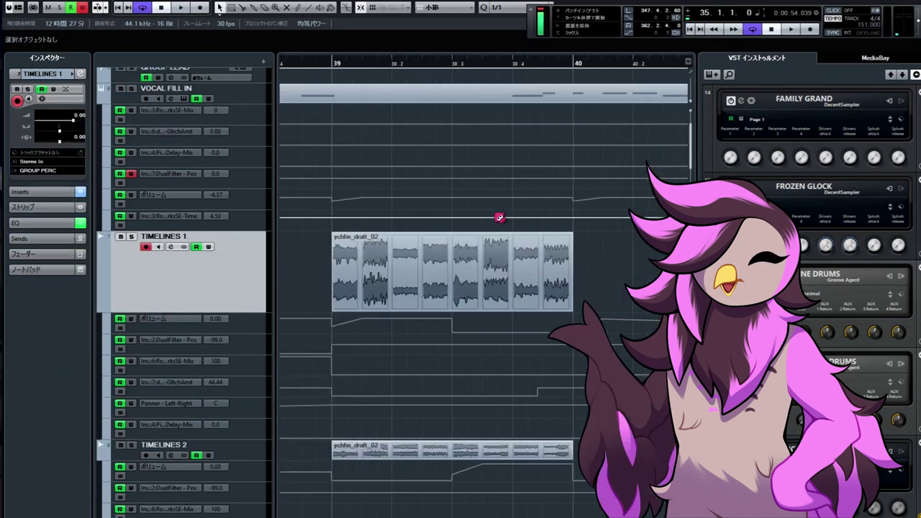
left_click(397, 281)
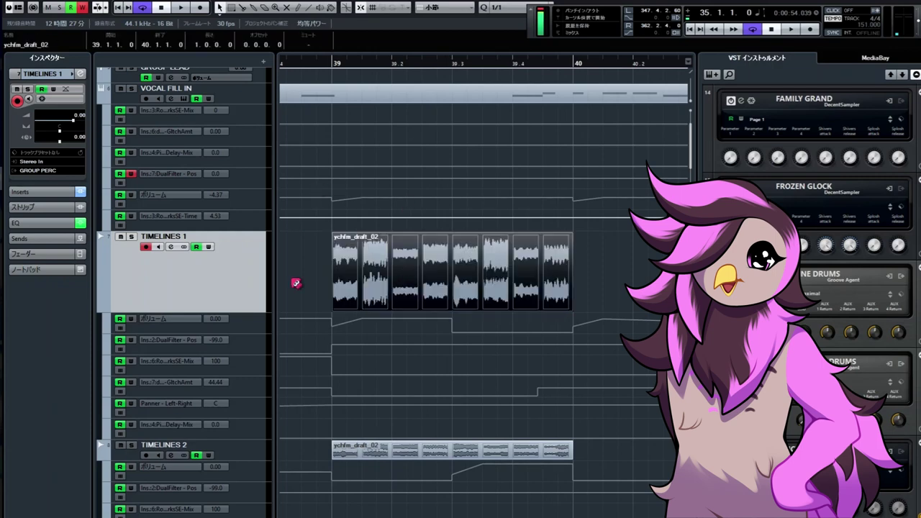
left_click(610, 286)
left_click(534, 282)
left_click(545, 281, "ctrl")
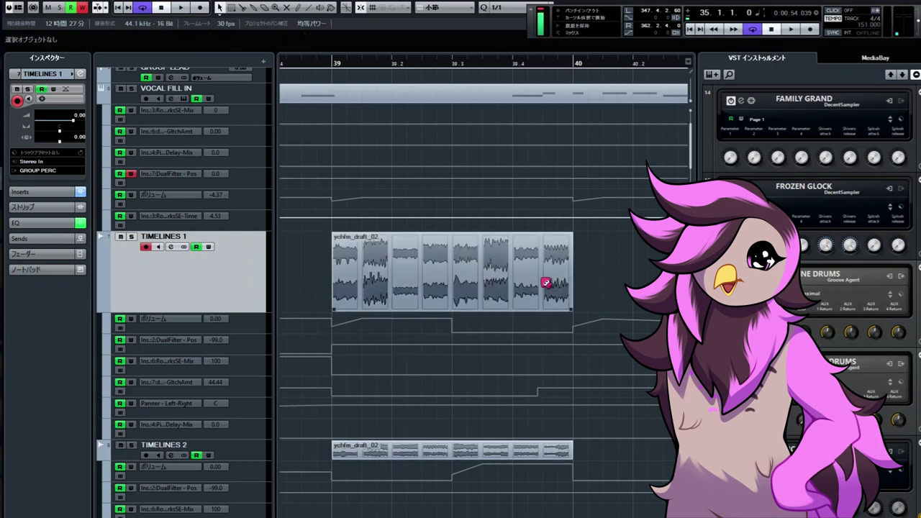
left_click(555, 275)
left_click(603, 273)
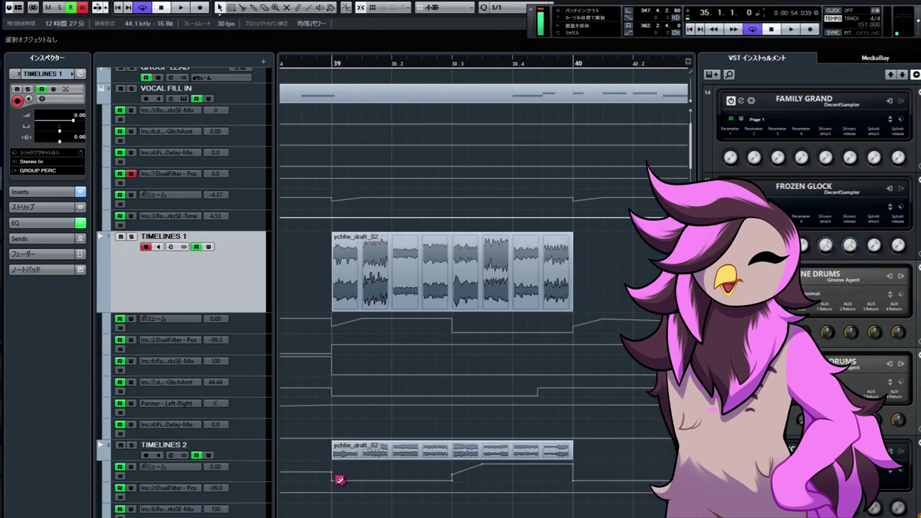
Step: Zoom around bars 39–55 to inspect the clip, then expand the track's Inserts list
scroll(482, 287, "right", 10)
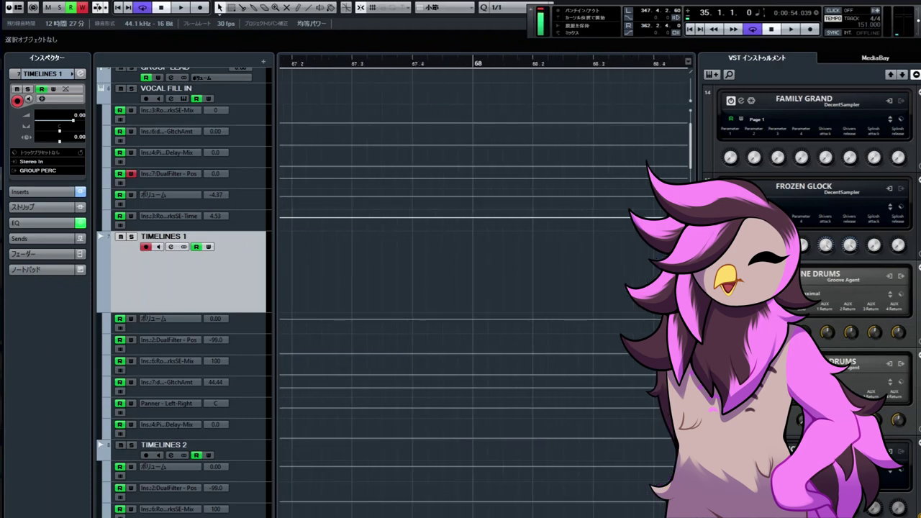
scroll(482, 287, "right", 5)
scroll(482, 288, "left", 2)
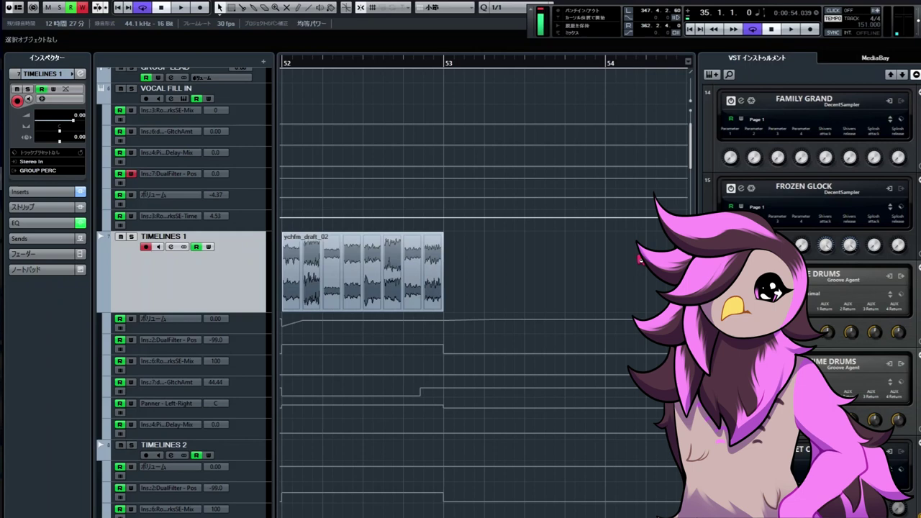
key("g")
key("g")
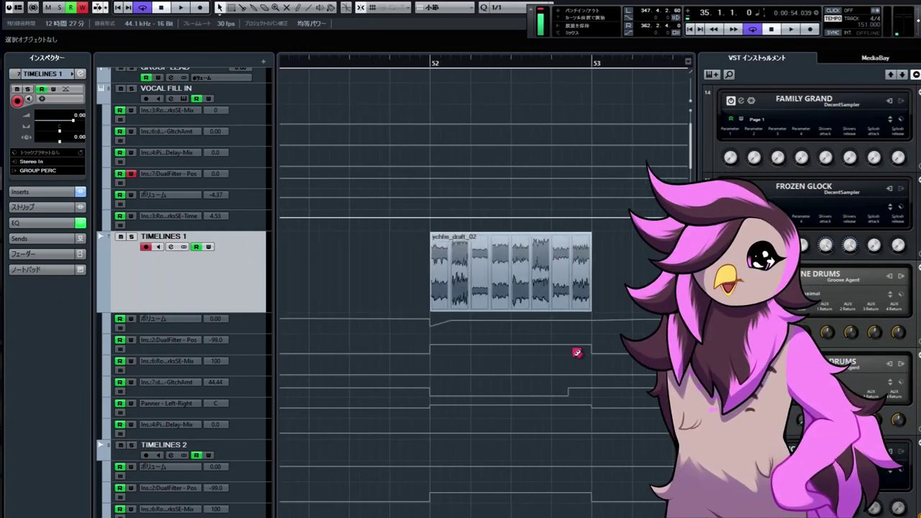
key("g")
key("g")
key("g")
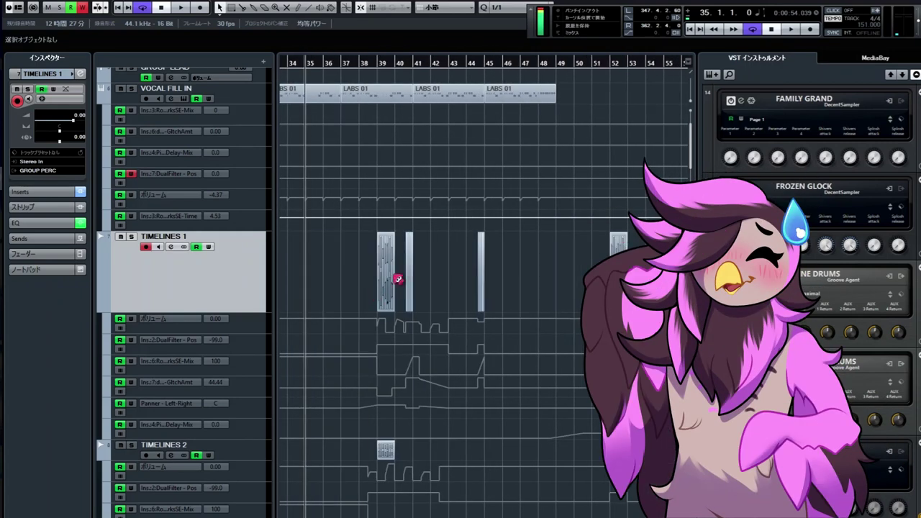
key("h")
key("h")
key("h")
key("h")
key("h")
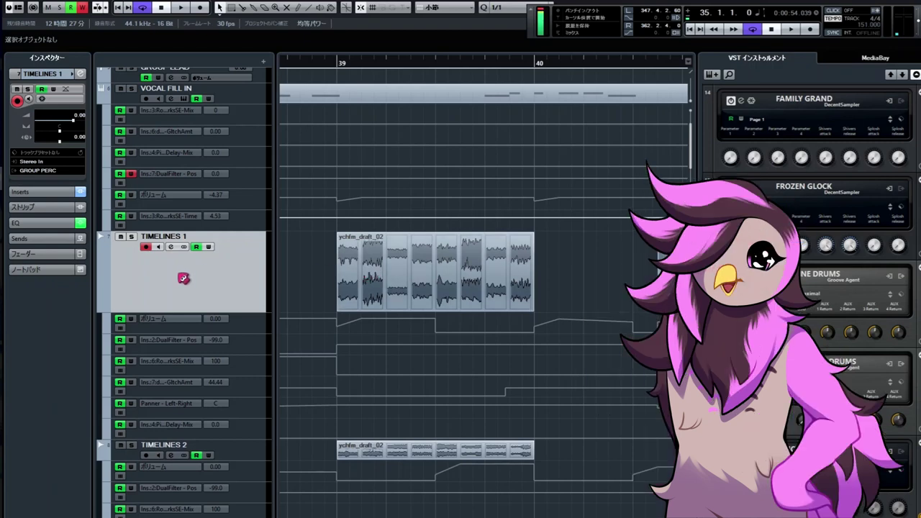
left_click(43, 191)
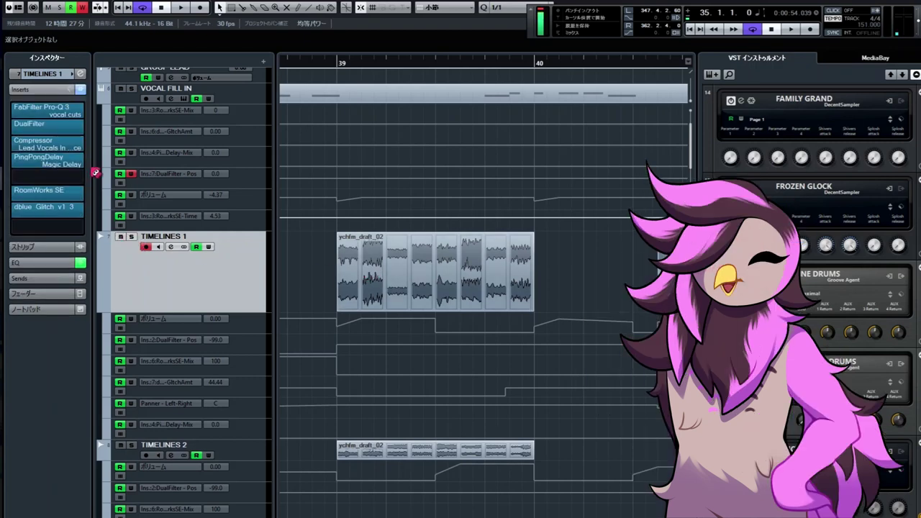